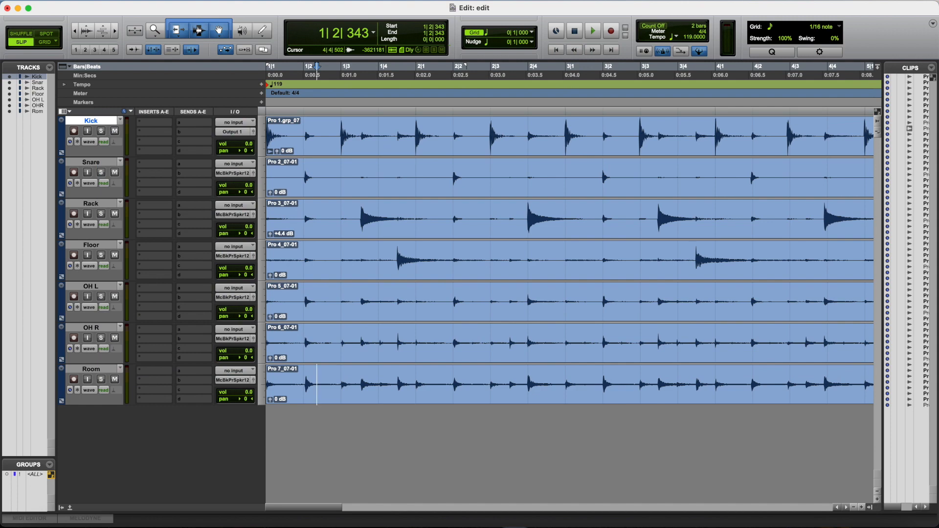
Select the clips on the Kick, Snare, Rack, Floor, OH L, OH R and Room tracks one at a time
click(396, 145)
click(391, 183)
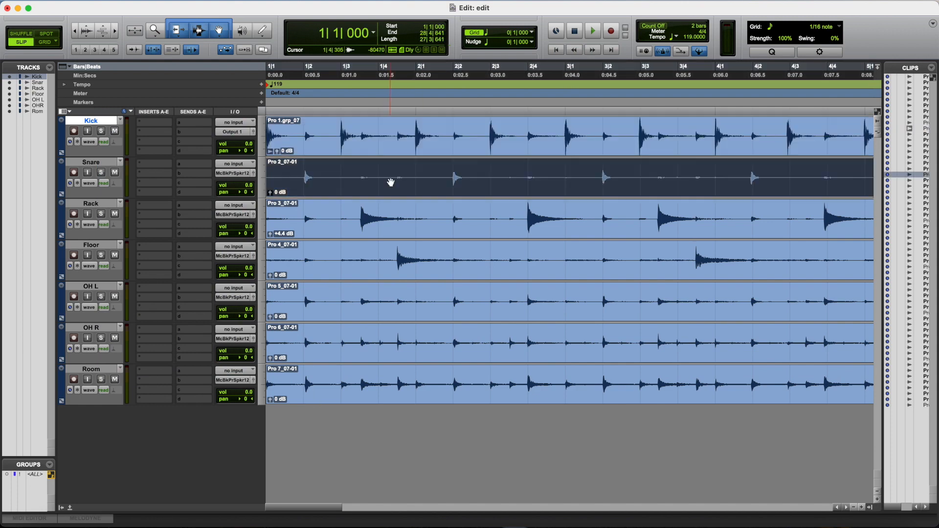
click(385, 228)
click(374, 270)
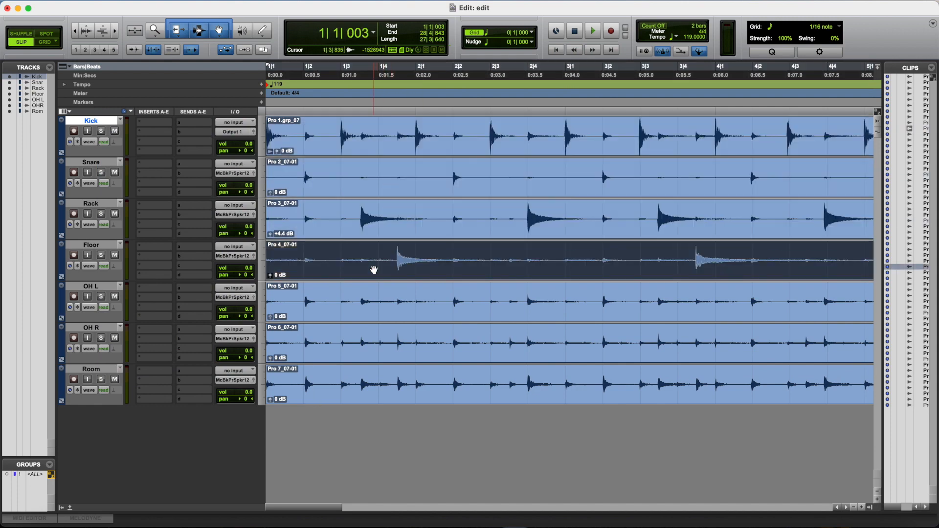
click(368, 310)
click(363, 348)
click(365, 389)
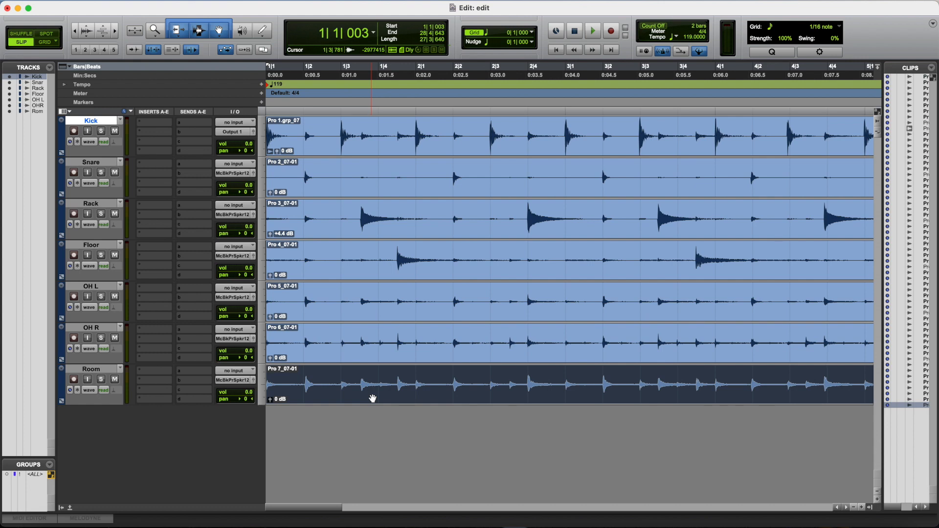
Slide the ungrouped Kick clip out of alignment with the other drum tracks and return it to 1|1|000
click(368, 147)
drag(368, 147, 445, 149)
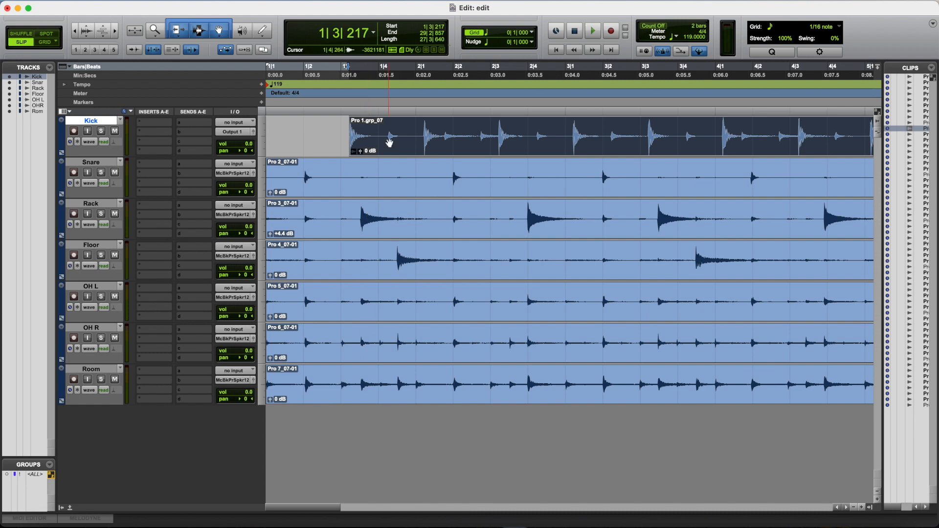
drag(390, 142, 301, 132)
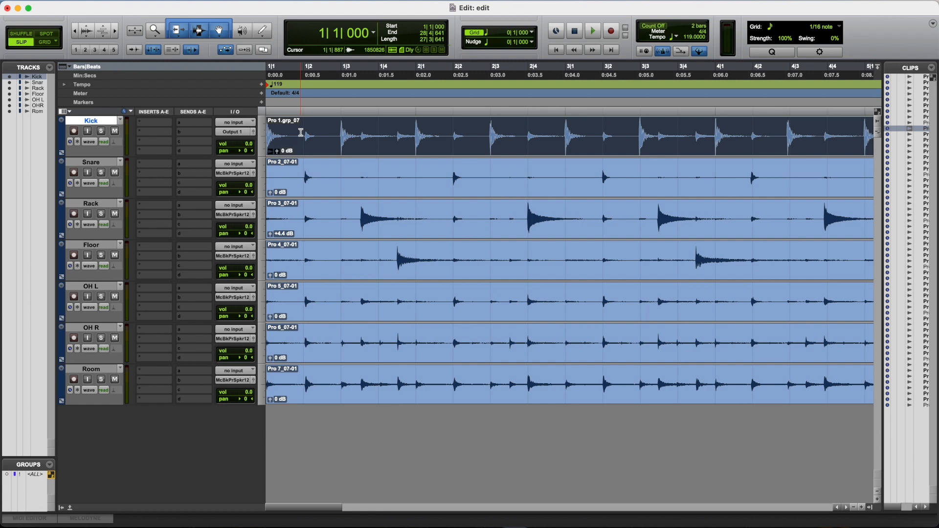
drag(316, 146, 378, 149)
drag(335, 187, 308, 186)
click(425, 143)
drag(425, 143, 331, 134)
Create a Mix/Edit group named Drums containing all seven tracks from Kick to Room
shift+click(100, 370)
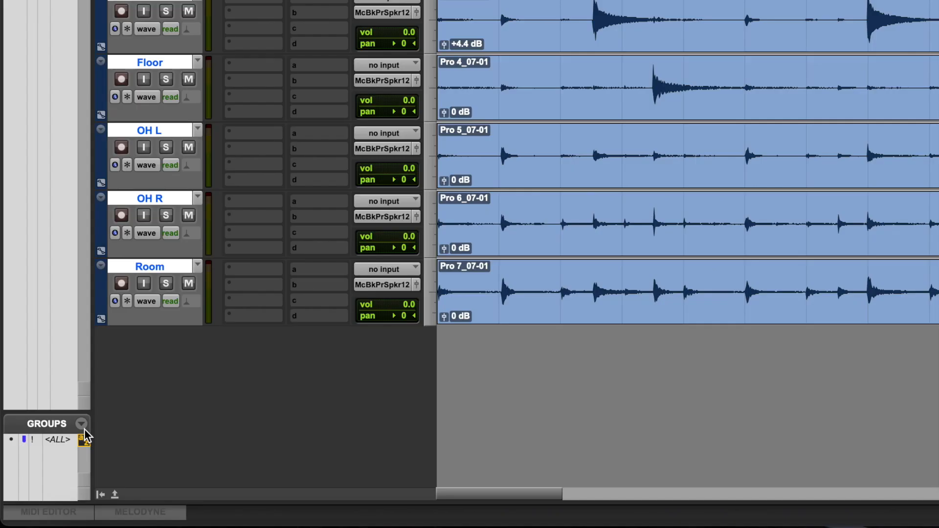
click(82, 426)
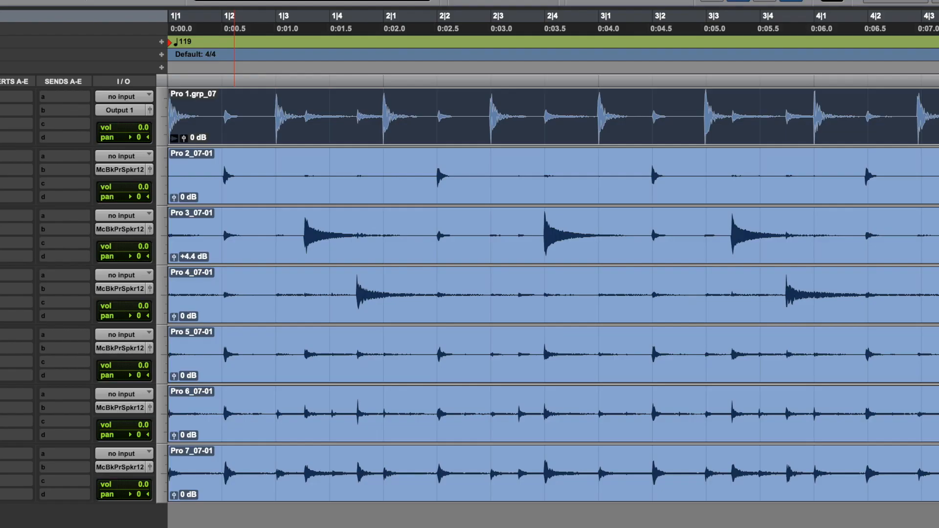
key(super+g)
text(Drums)
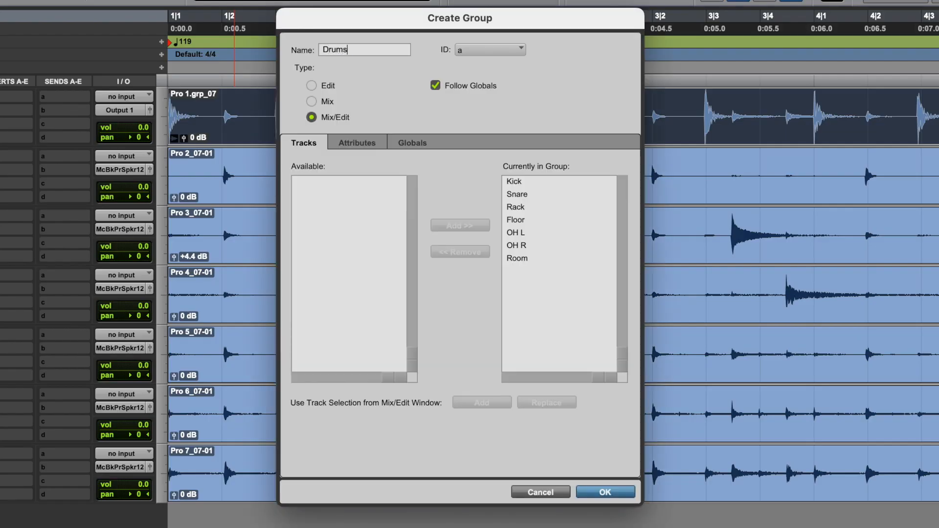
click(606, 492)
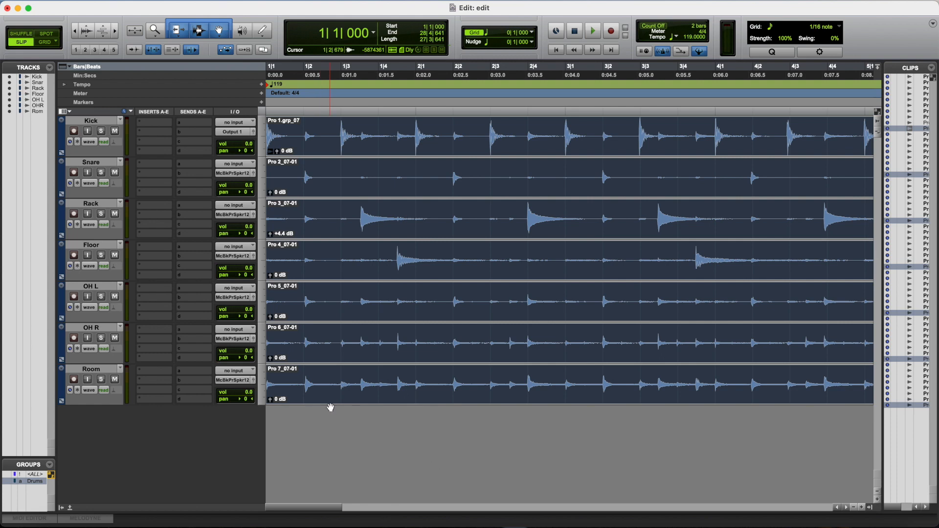
Slide the grouped drum clips to about 1|3|579 and return them to 1|1|000
drag(326, 189, 424, 193)
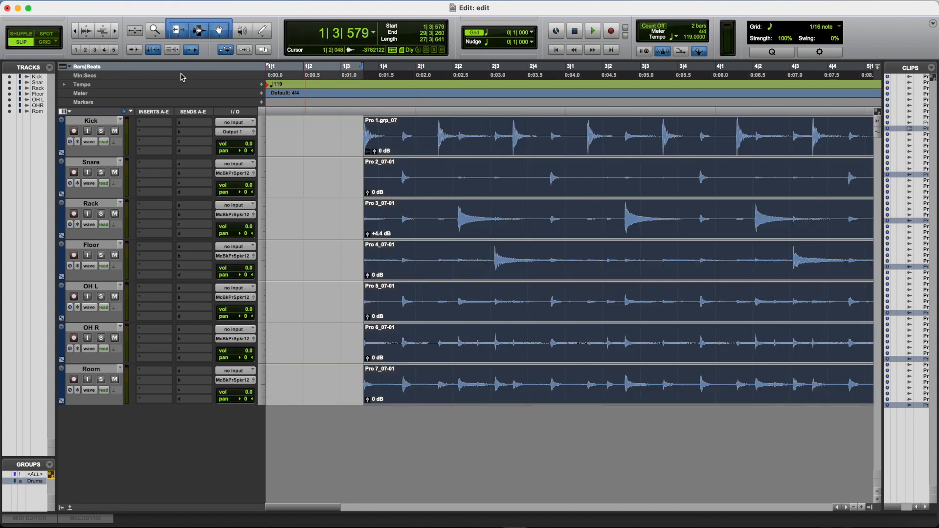
drag(445, 189, 405, 189)
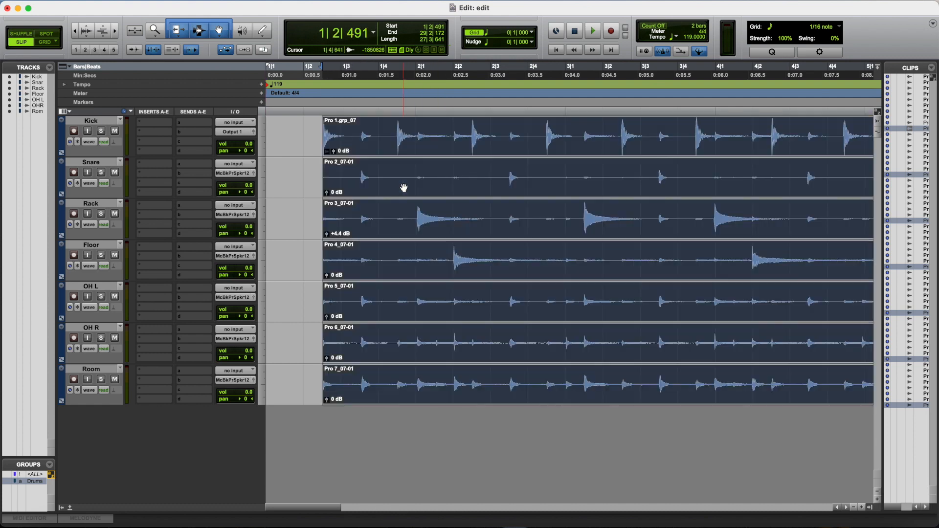
drag(470, 184, 400, 174)
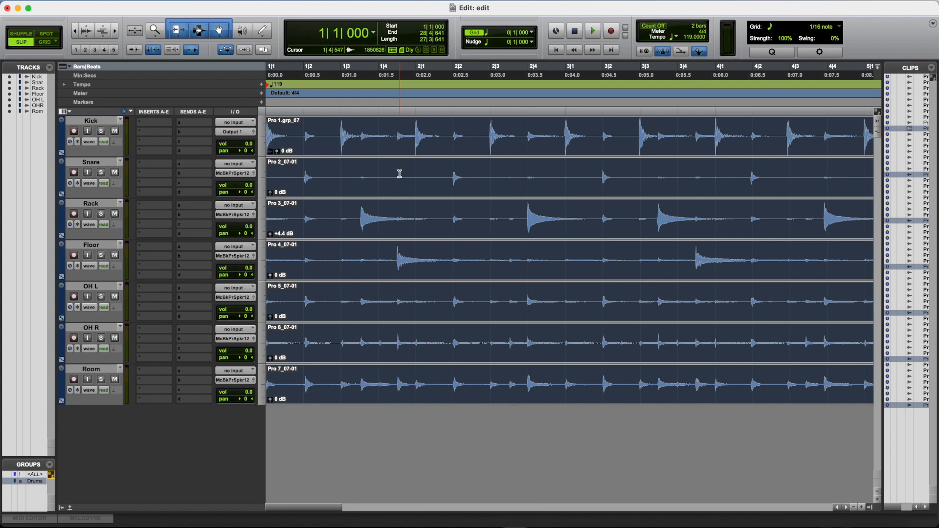
Turn off the Drums group, select the Snare clip on its own, and turn the group back on
click(41, 480)
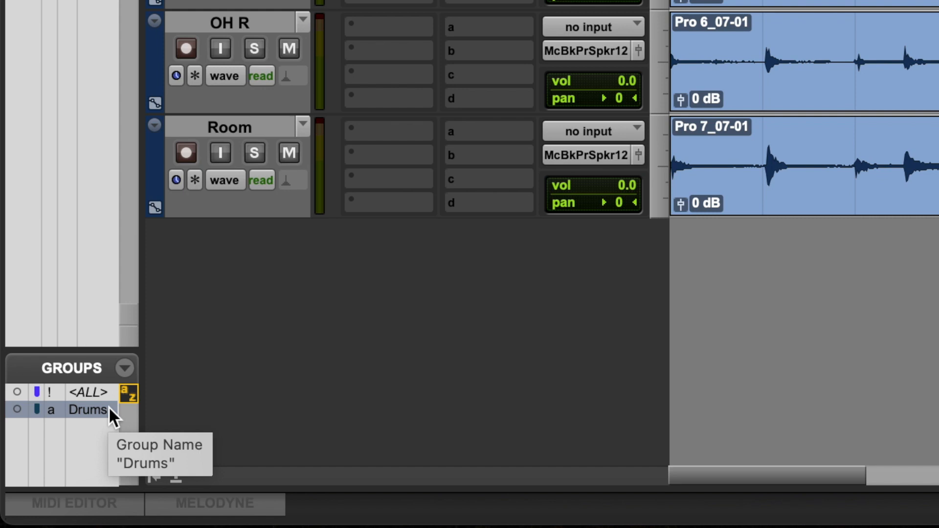
click(109, 408)
mouse_move(344, 189)
mouse_down()
mouse_move(419, 191)
mouse_move(330, 186)
mouse_up()
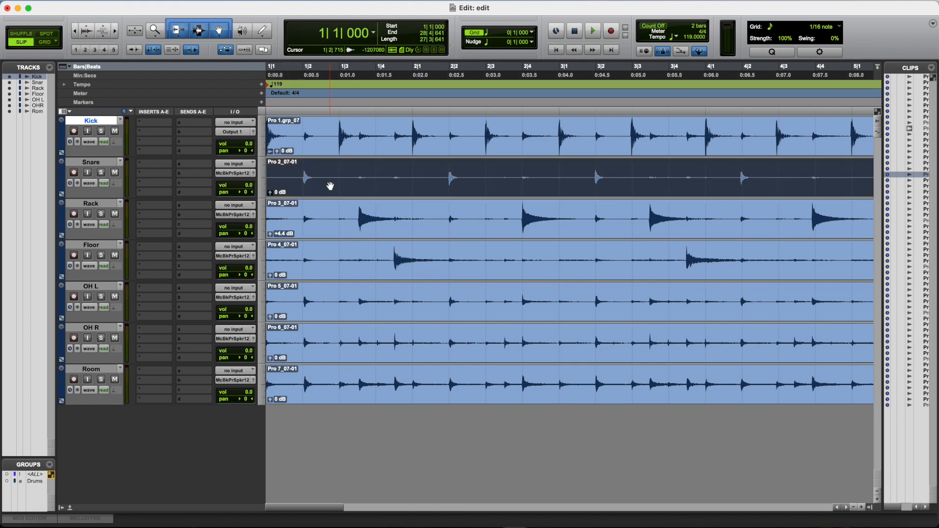
click(36, 481)
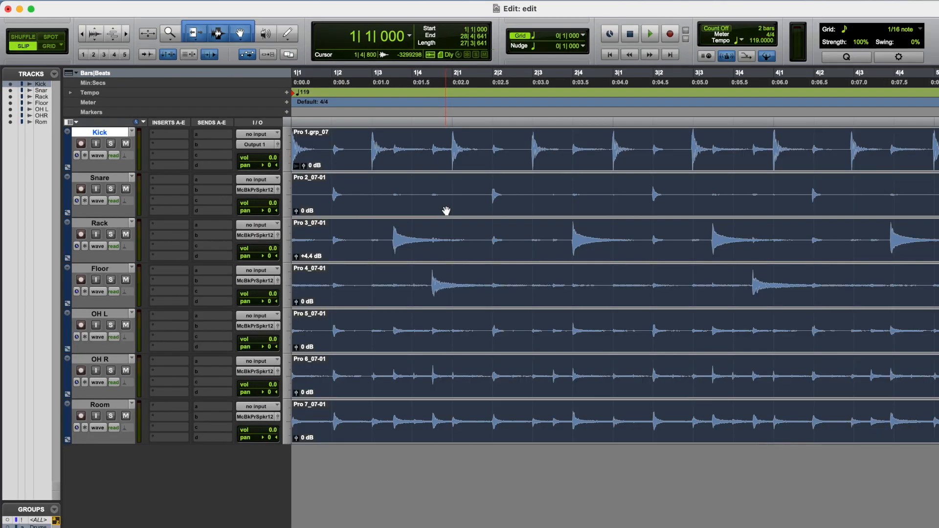
Slide the grouped drum clips freely by large and very small off-grid amounts in Slip mode
drag(447, 210, 556, 208)
key(super+bracketright)
key(super+bracketright)
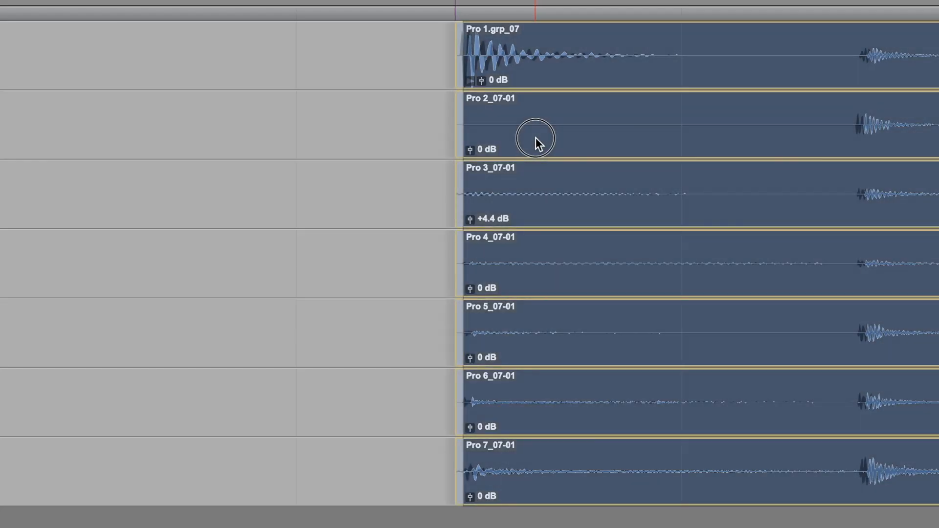
drag(536, 138, 531, 138)
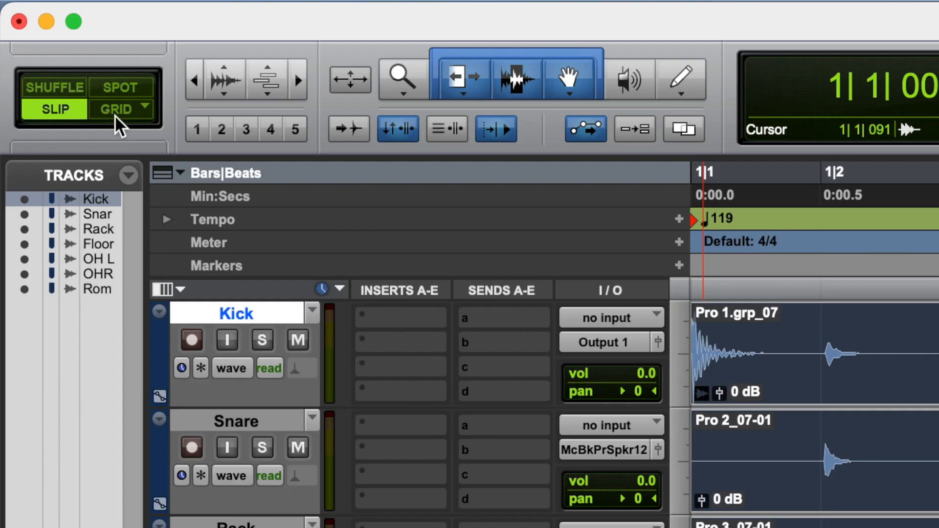
Switch the edit mode to Grid and toggle the display of grid lines off and on again
click(116, 111)
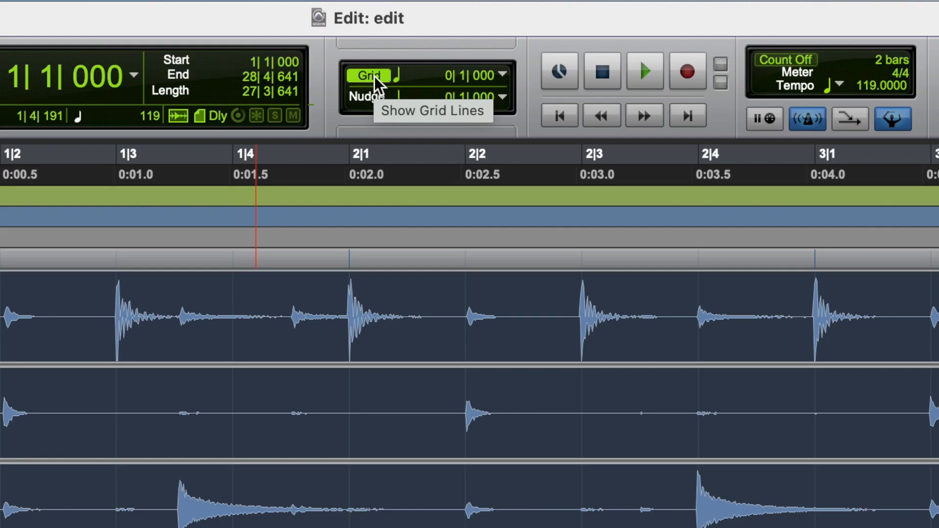
click(376, 82)
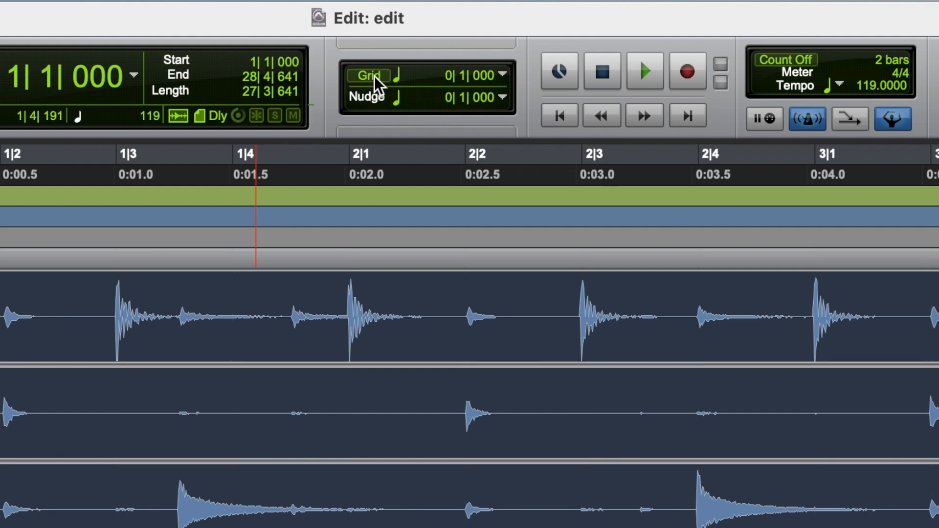
click(377, 83)
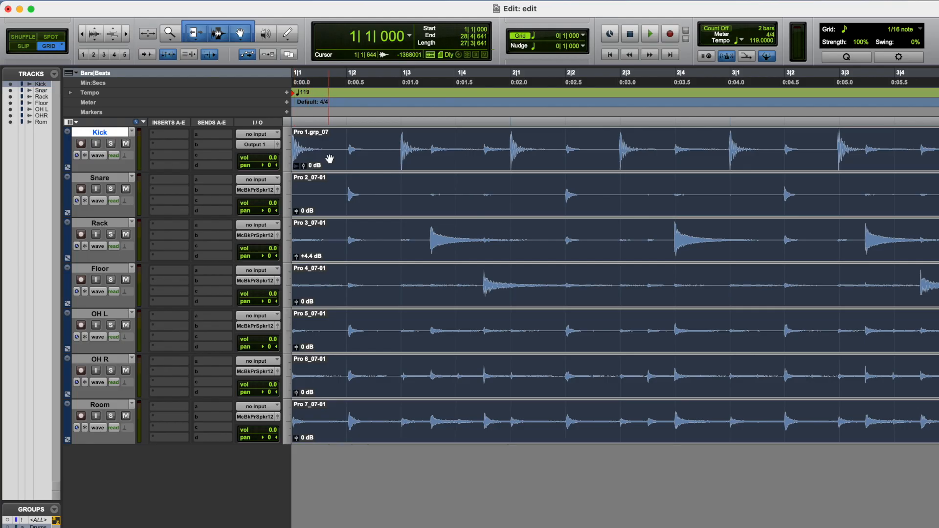
Move the grouped drum clips along the quarter-note grid to 2|1|000 and on to 3|1|000
drag(329, 159, 379, 159)
drag(422, 161, 536, 163)
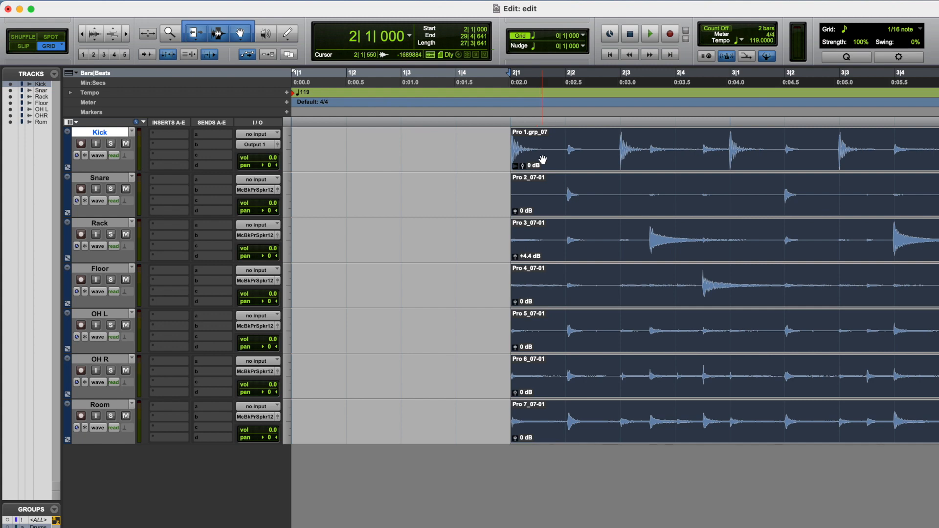
drag(544, 160, 758, 144)
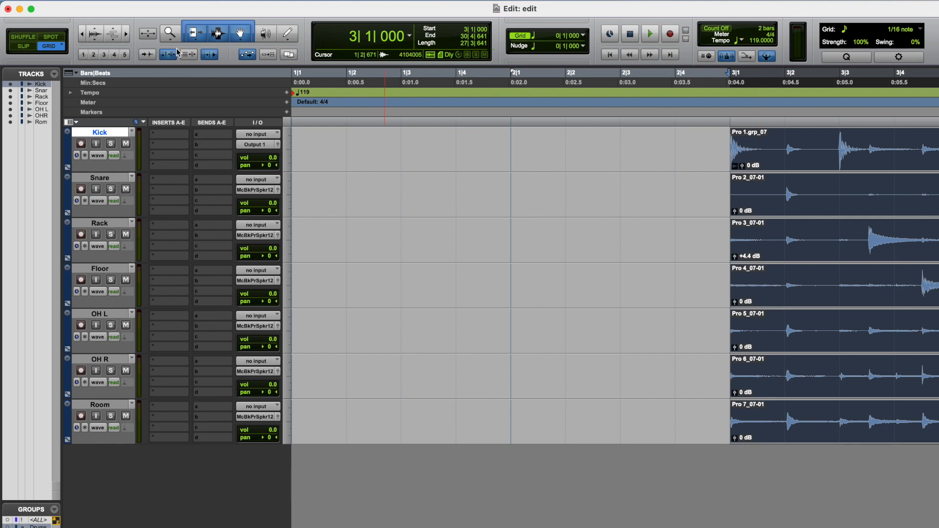
Return the drum clips to 1|1|000 and compare moving them in Slip mode and in Grid mode
key(F2)
drag(774, 167, 775, 164)
click(49, 46)
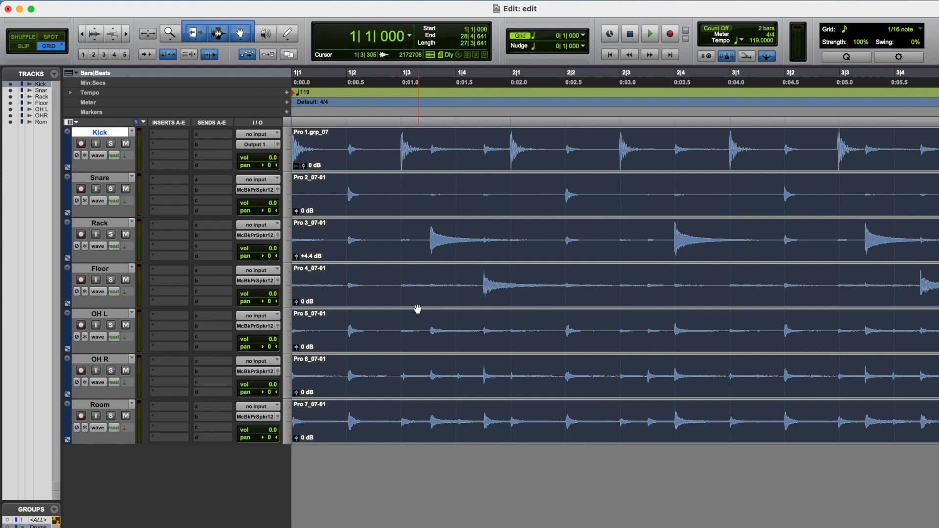
click(369, 156)
drag(370, 156, 336, 153)
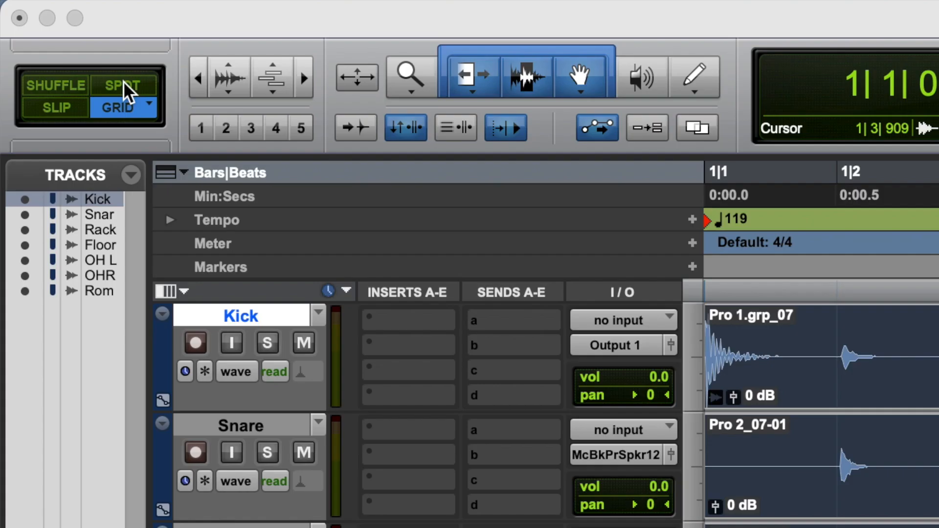
Switch the edit mode to Shuffle and separate all grouped drum clips at 2|2|838
click(64, 88)
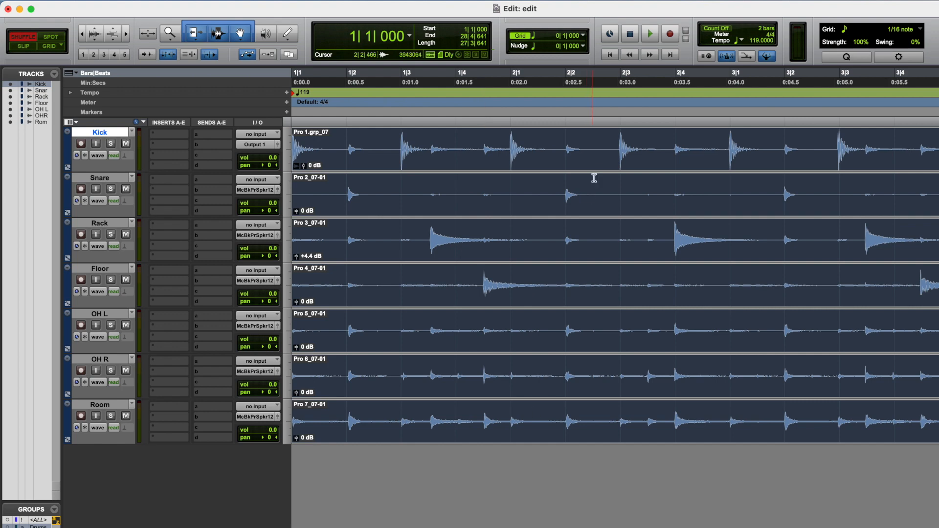
click(614, 139)
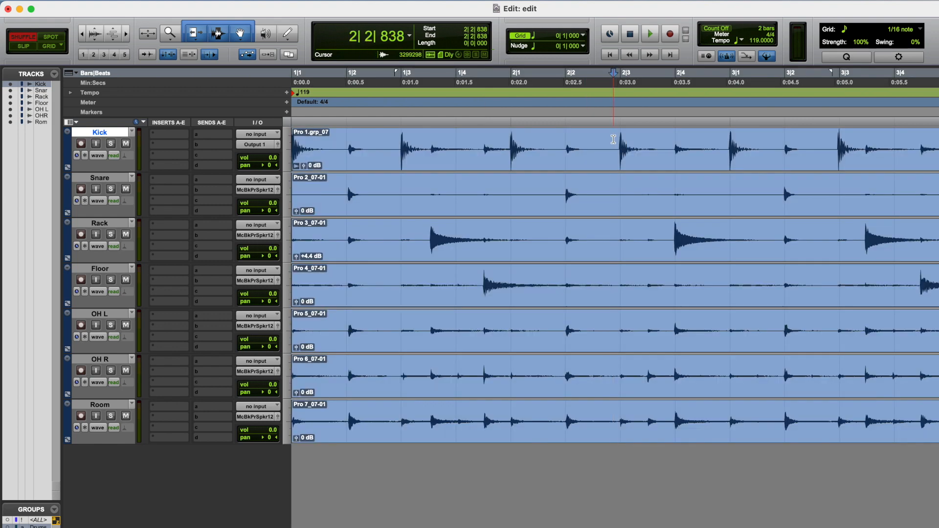
mouse_move(213, 4)
click(108, 6)
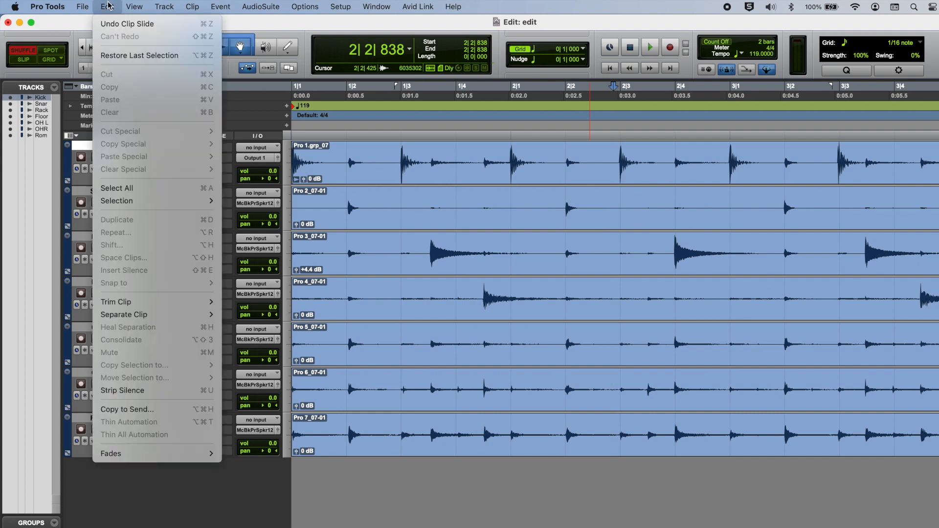
mouse_move(155, 316)
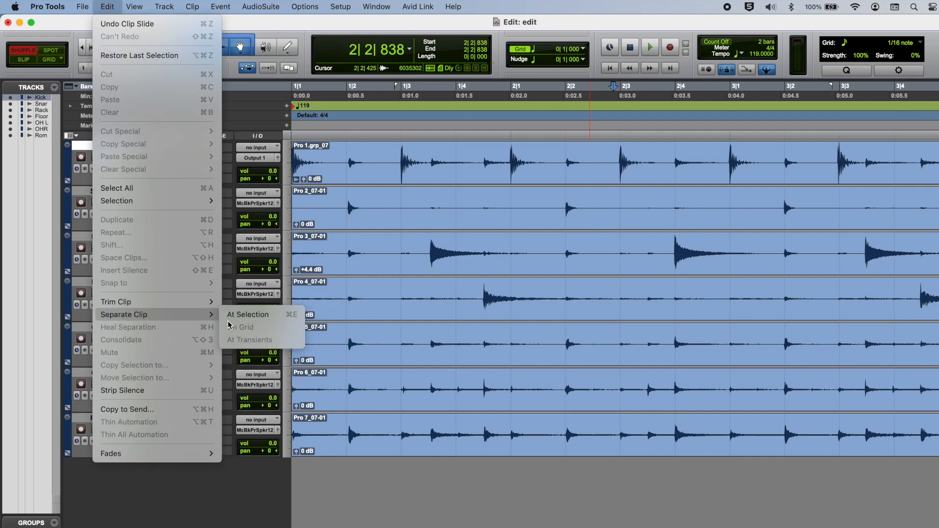
click(253, 317)
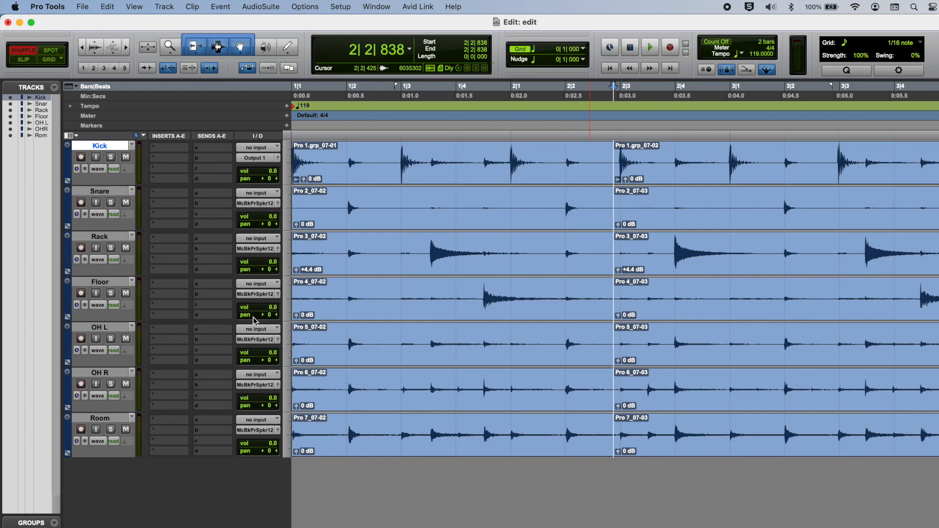
Swap the two separated drum sections in Shuffle mode so the longer one starts at 1|1|000
click(568, 177)
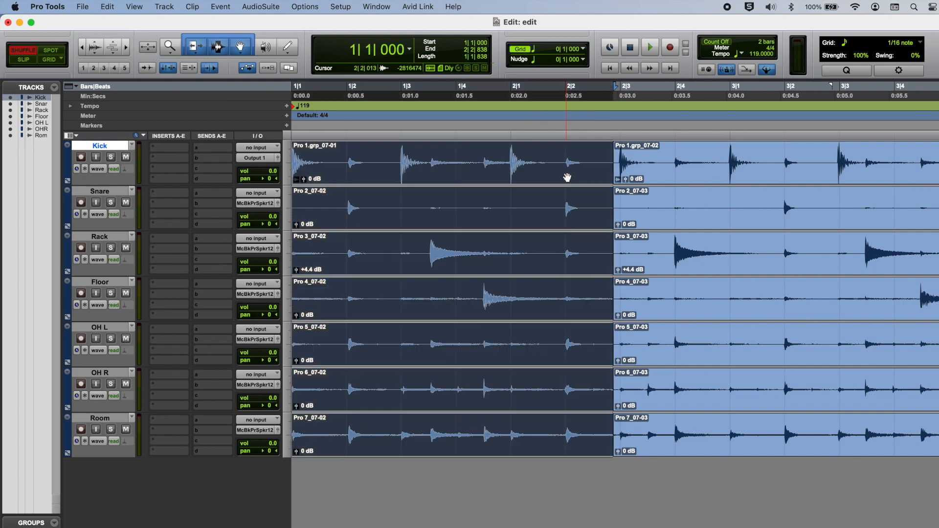
click(706, 175)
click(537, 170)
scroll(537, 170, down, 10)
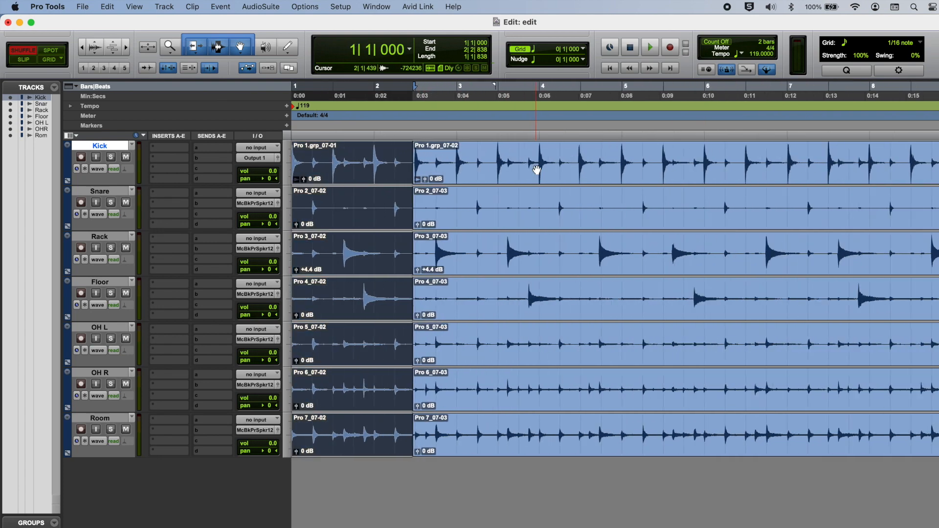
scroll(537, 170, down, 1)
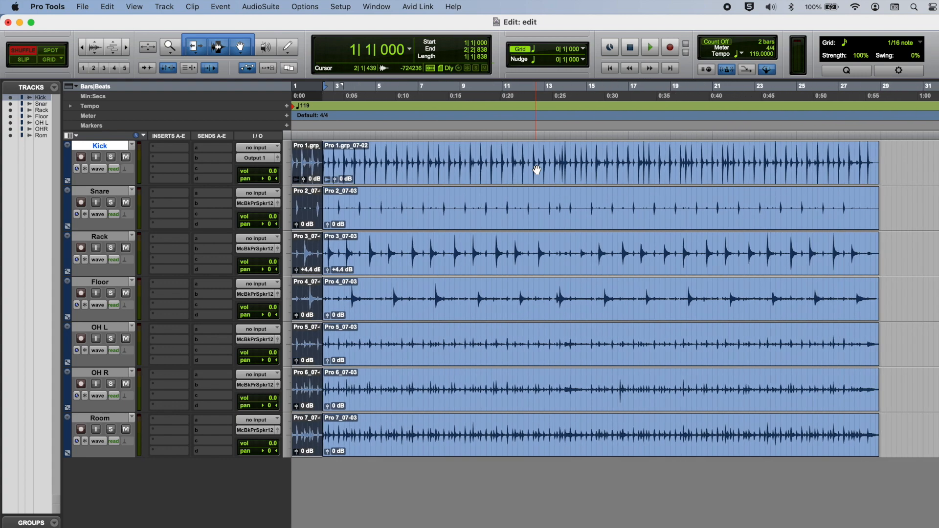
click(380, 175)
drag(312, 169, 298, 168)
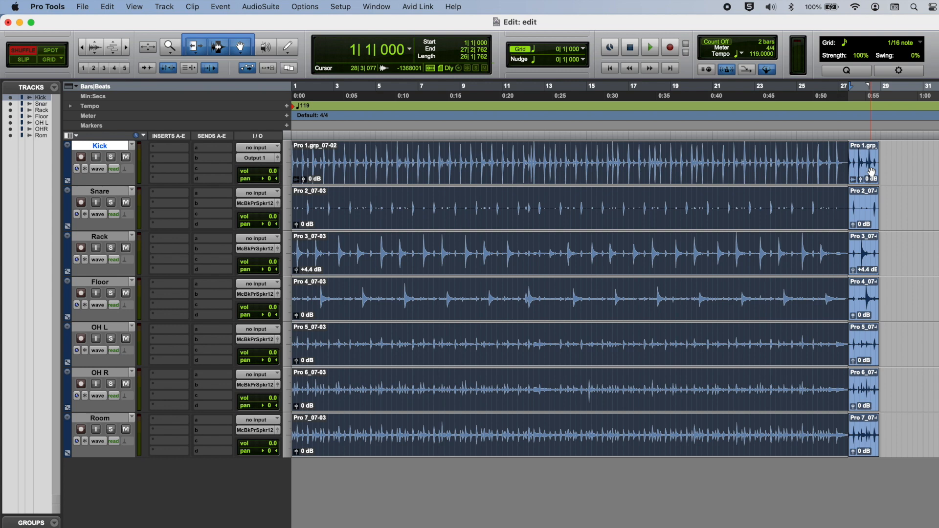
Undo the swap of the two drum sections and switch the edit mode to Slip
key(super+z)
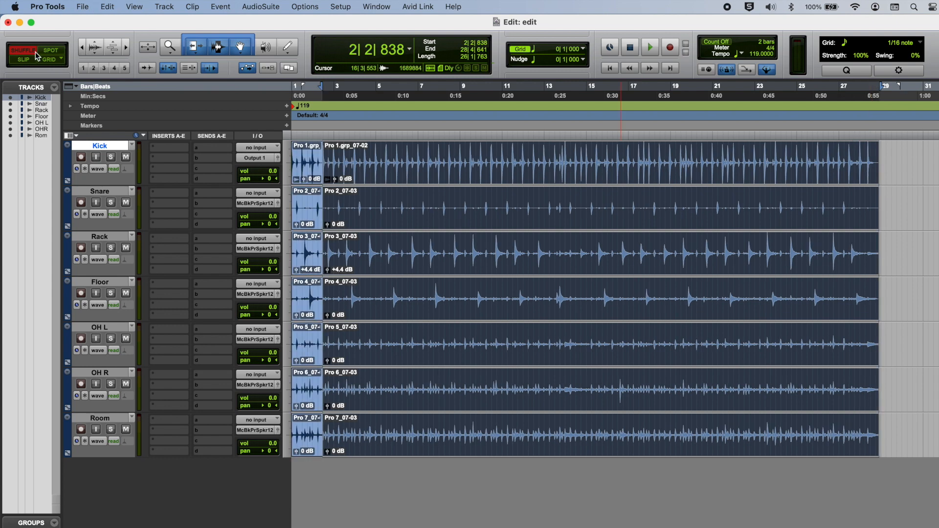
click(23, 60)
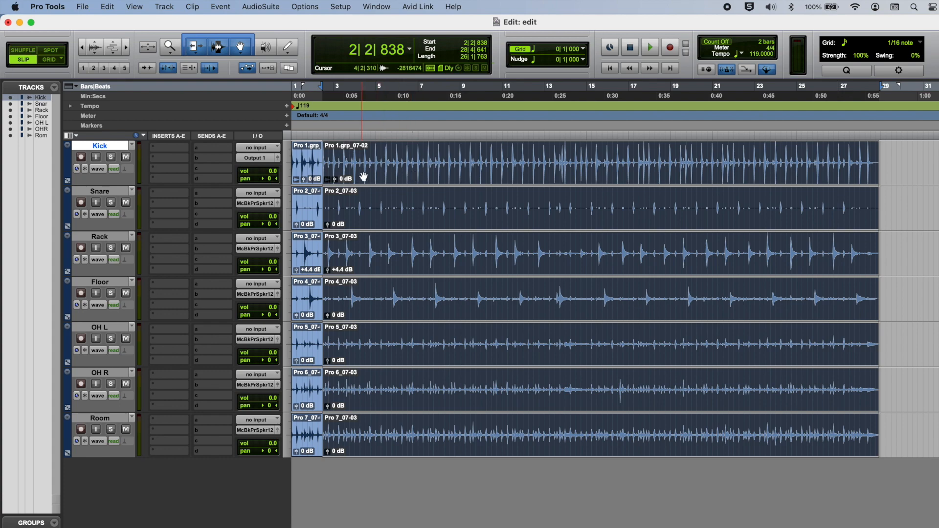
Move the longer drum section over the shorter one to 1|1|000 in Slip mode and undo the move
drag(366, 176, 318, 171)
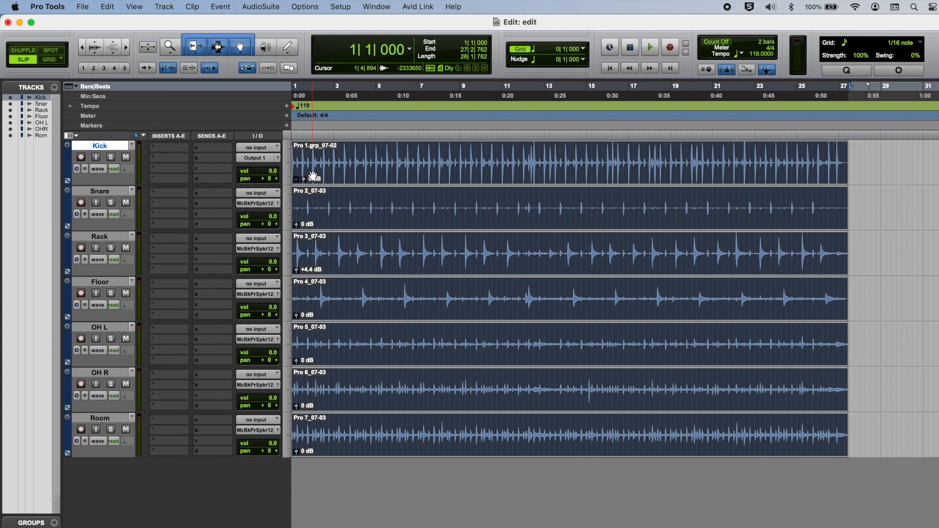
key(super+z)
Slide the longer drum section back and forth over the shorter one in Slip mode, finishing with its start at 1|2|649
key(t)
key(t)
key(t)
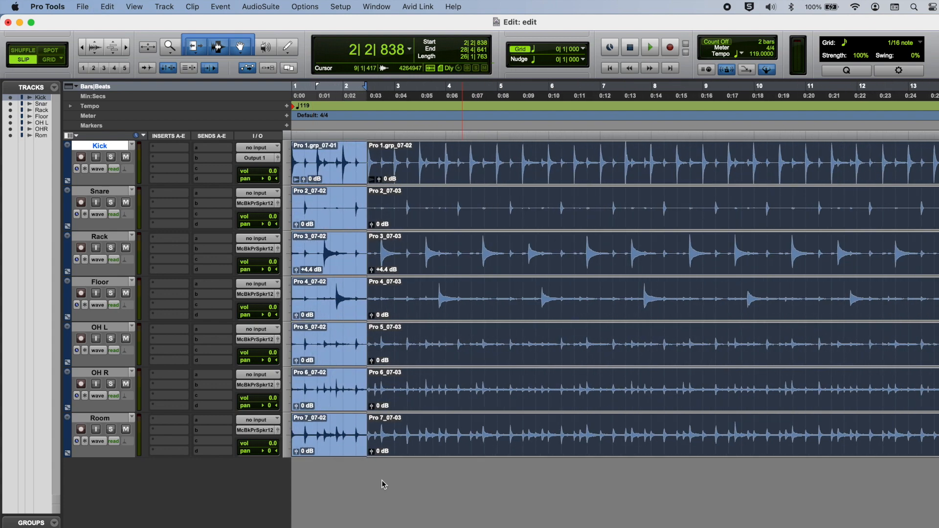
key(t)
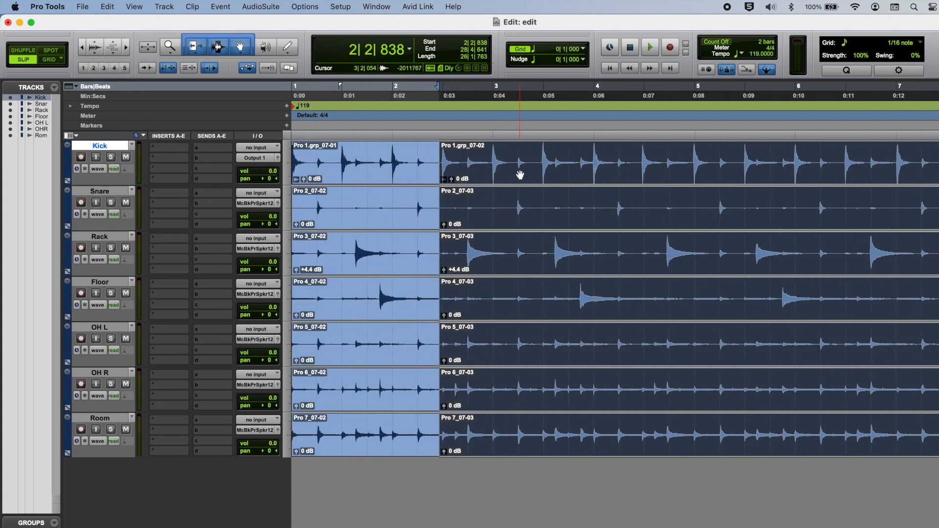
drag(520, 173, 457, 168)
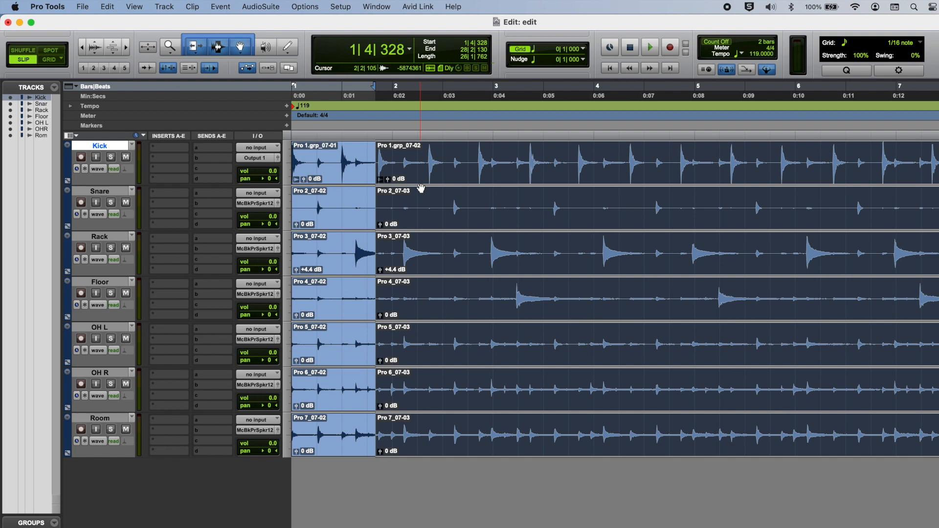
drag(422, 171, 474, 167)
drag(375, 162, 434, 162)
drag(518, 170, 409, 172)
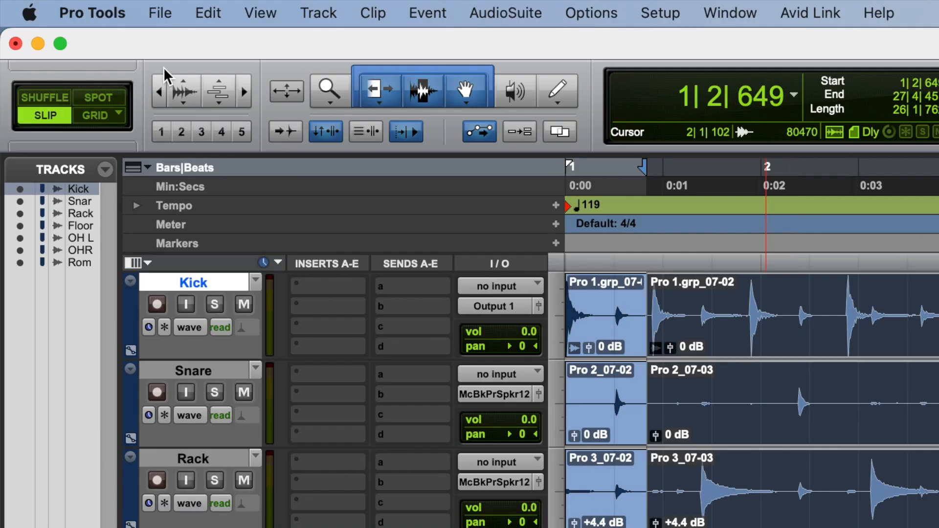
Switch the edit mode to Shuffle and try to move the longer drum section ahead of the shorter one
click(50, 92)
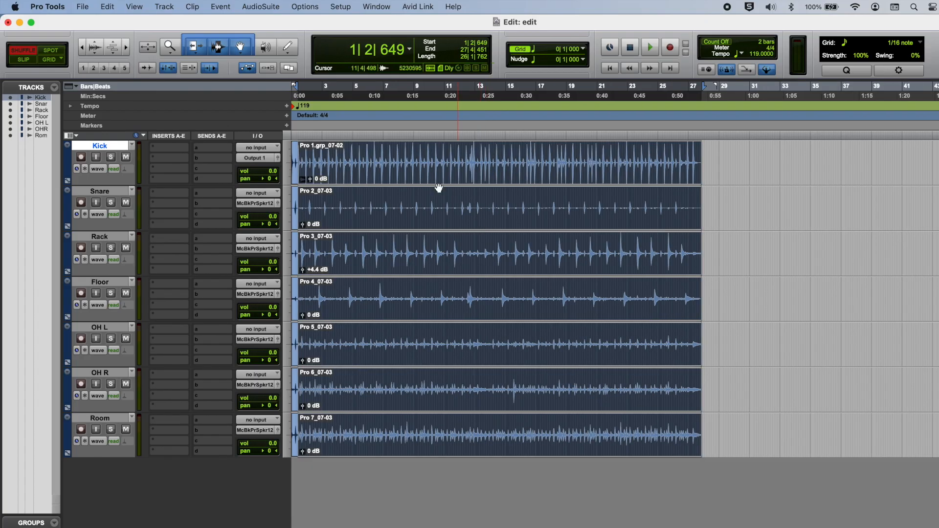
drag(337, 171, 283, 168)
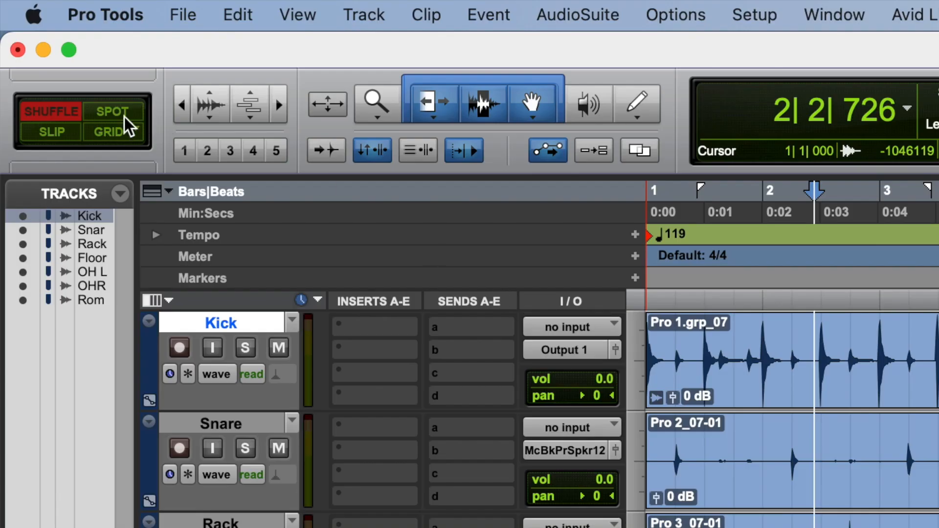
Switch the edit mode to Spot and place the grouped drum clips with their start at 3|1|000
click(54, 52)
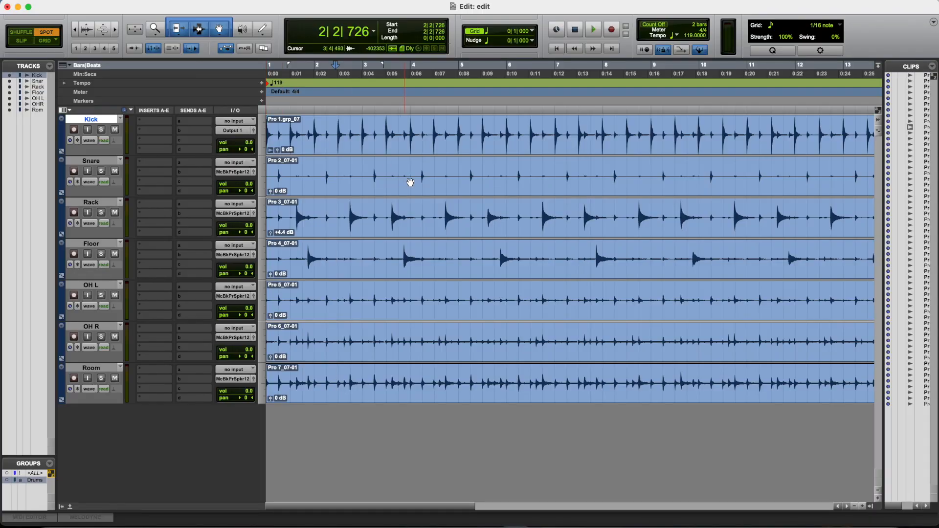
click(426, 185)
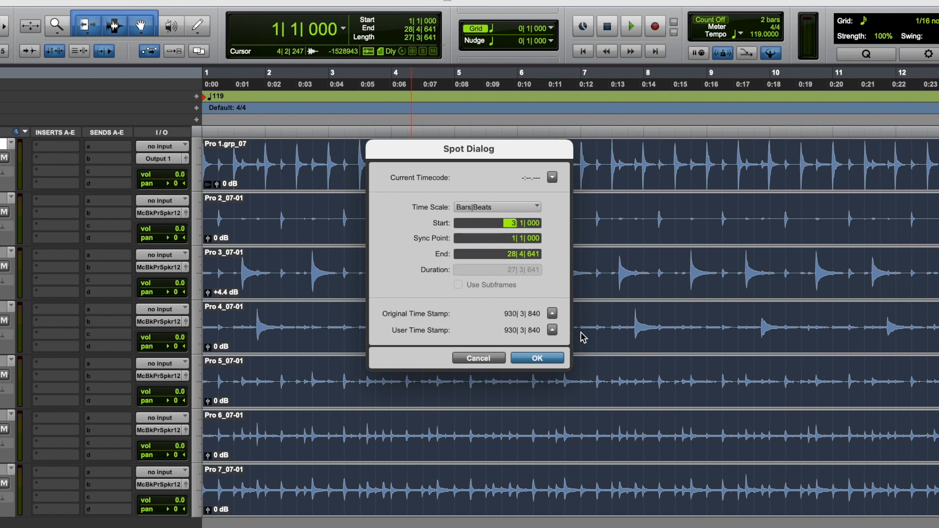
click(541, 358)
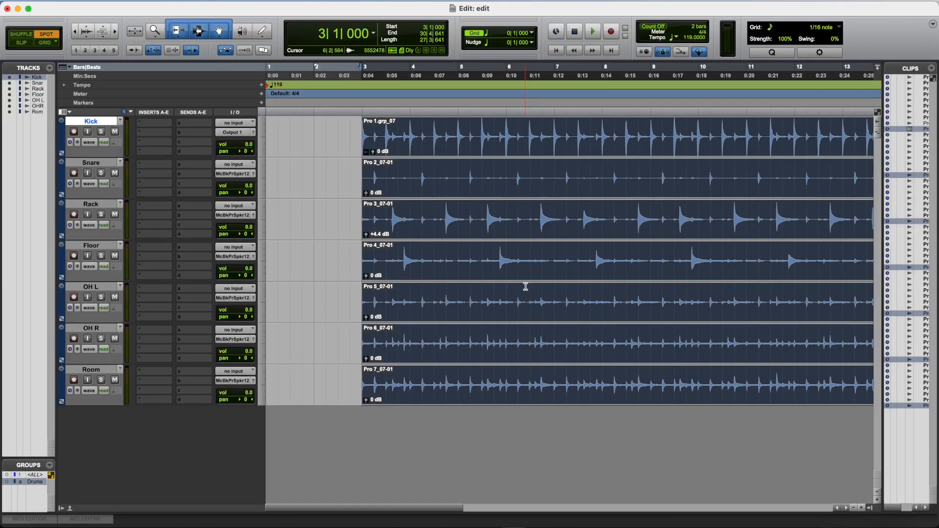
Move the grouped drum clips earlier to 1|2|000, going from Slip to Grid edit mode
click(21, 44)
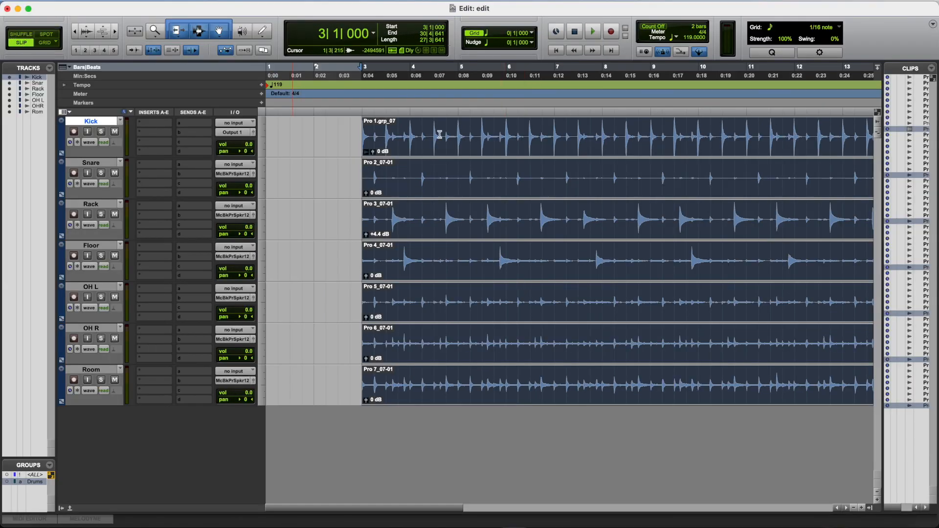
drag(474, 186, 360, 189)
click(45, 43)
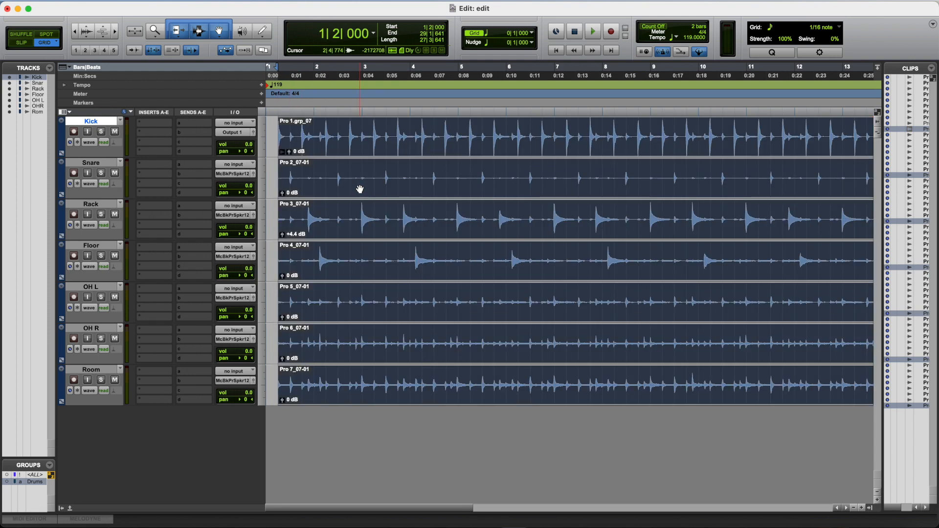
Switch the edit mode to Shuffle and separate all grouped drum clips at 4|3|501
click(22, 35)
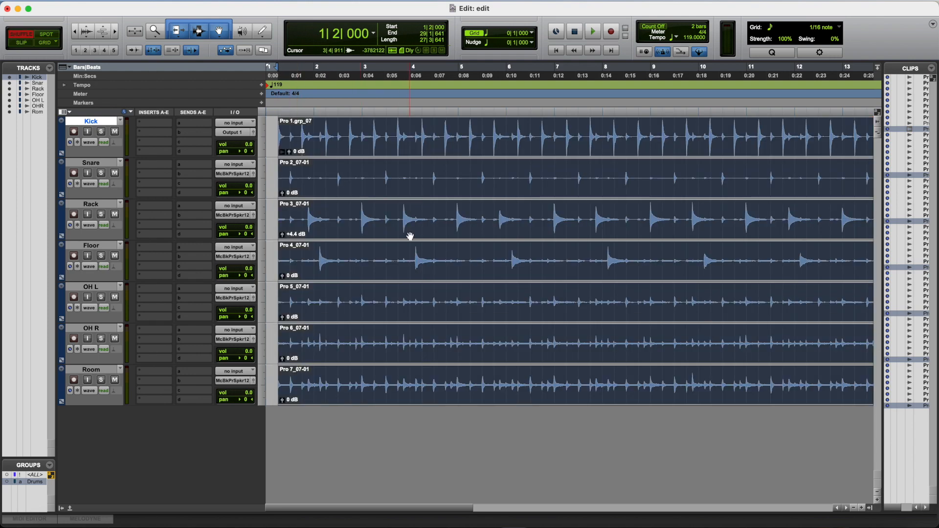
click(441, 131)
key(super+e)
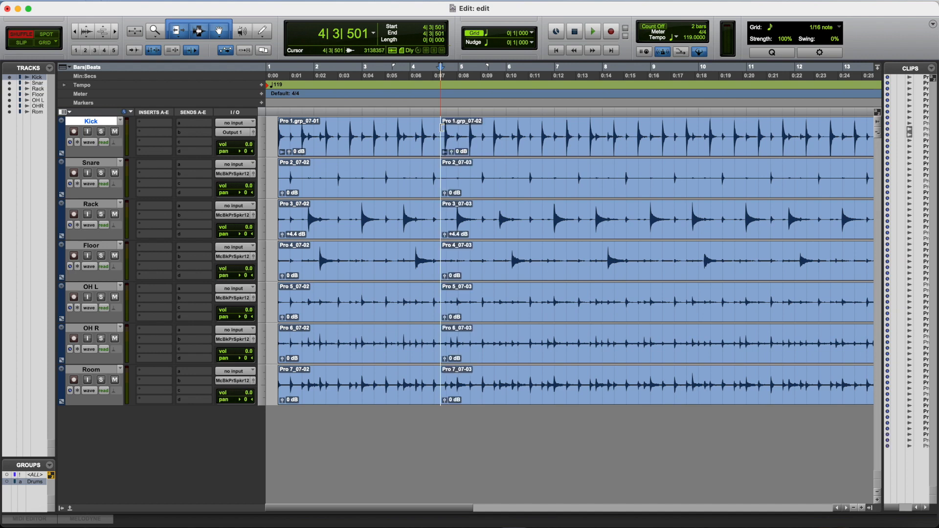
Shuffle the shorter first drum section behind the longer one so that the two sections swap places
key(r)
key(r)
key(r)
click(290, 143)
drag(289, 143, 514, 145)
Switch the edit mode to Spot and place the longer drum section with its start at 4|1|000
click(47, 36)
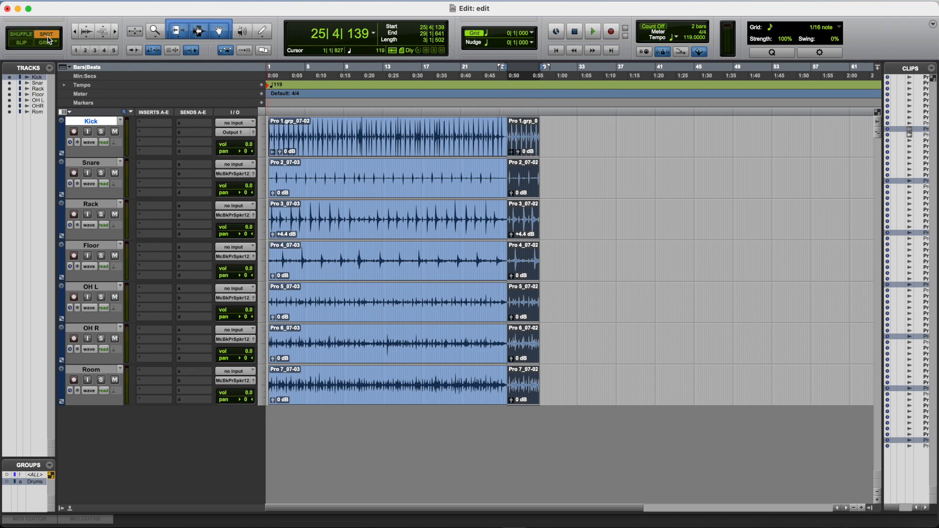
click(346, 140)
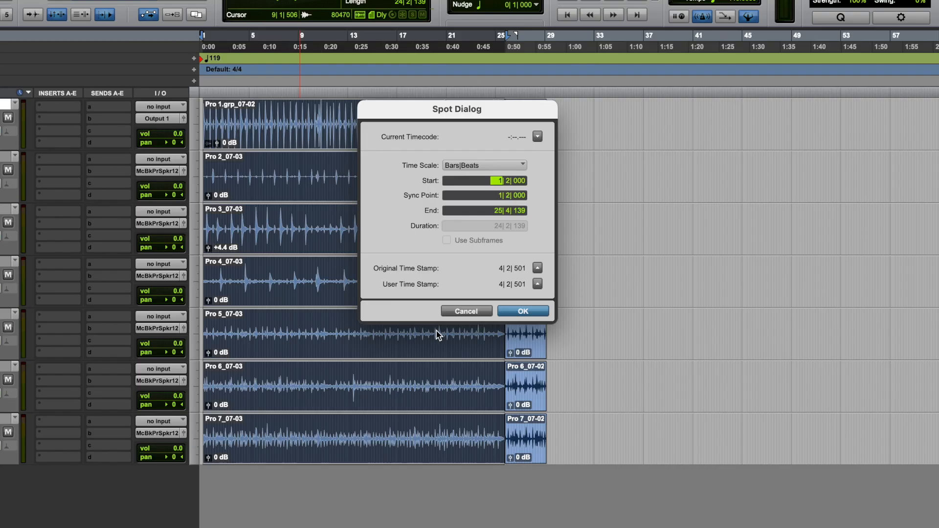
click(540, 311)
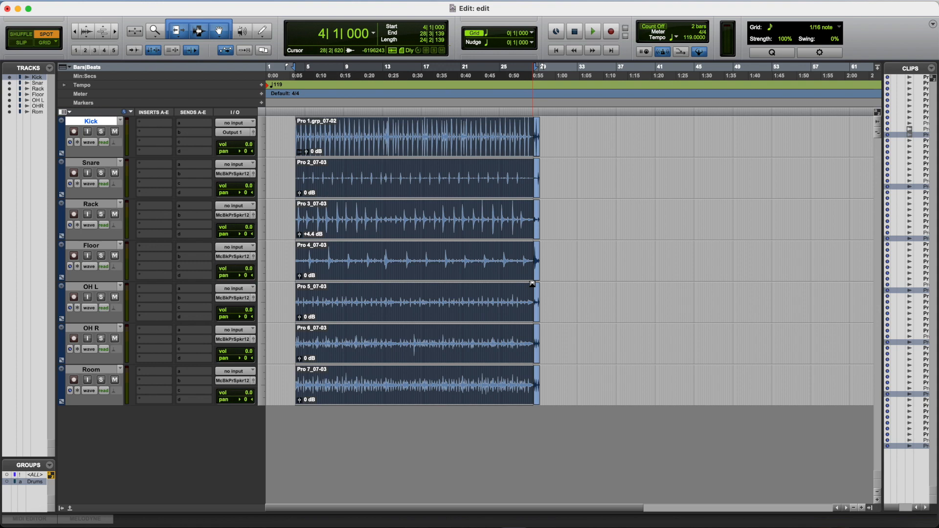